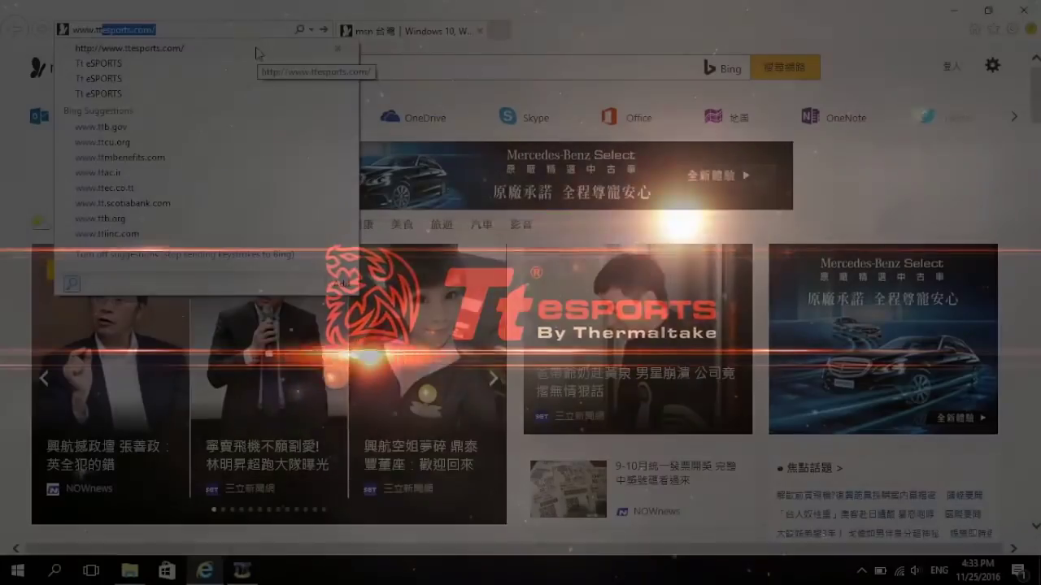
Step: Load ttesports.com and open the Black FP mouse page from the Mice product list
key("Return")
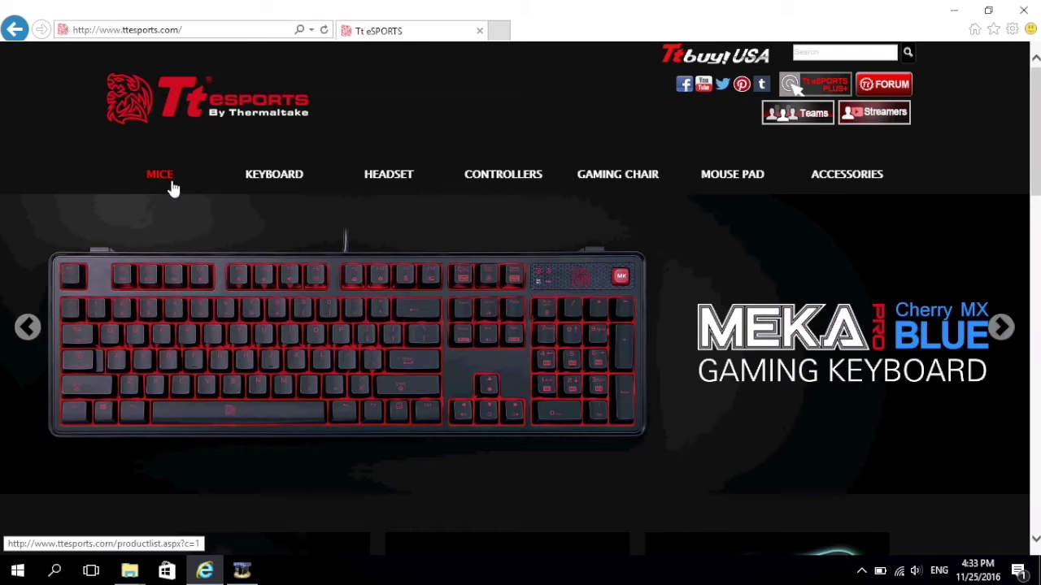
left_click(171, 187)
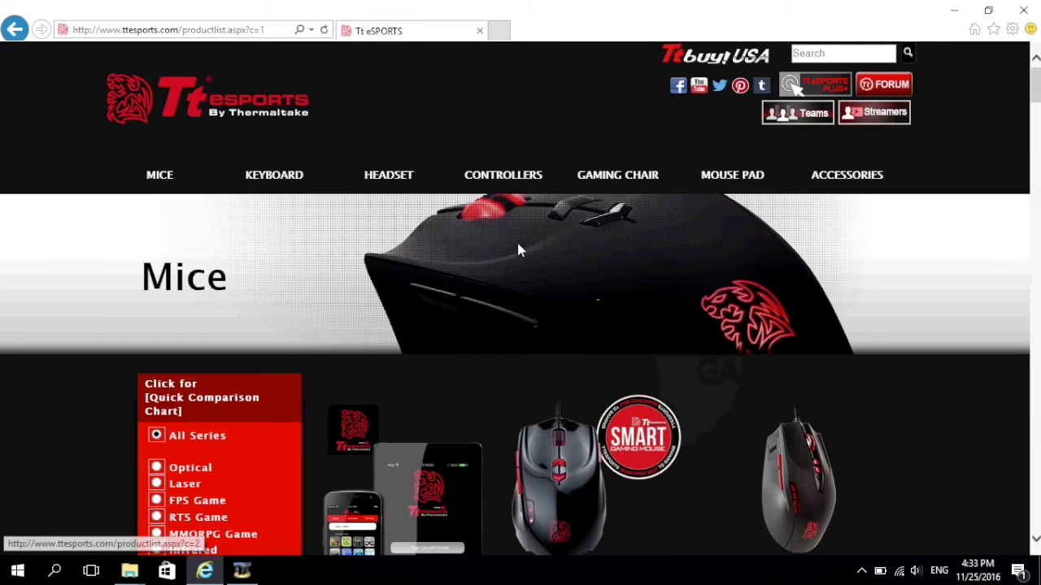
scroll(821, 362, "down", 5)
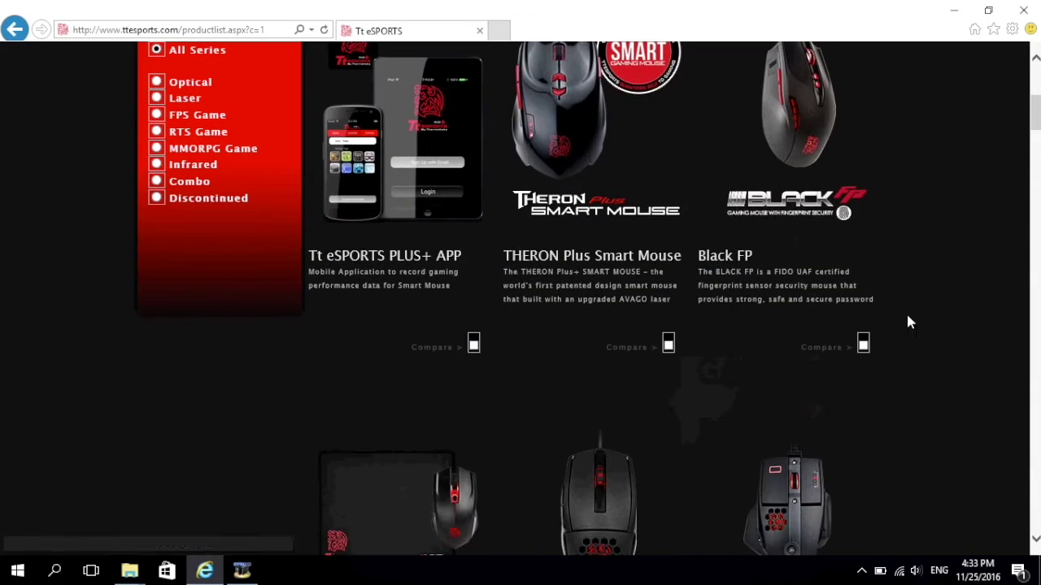
left_click(797, 122)
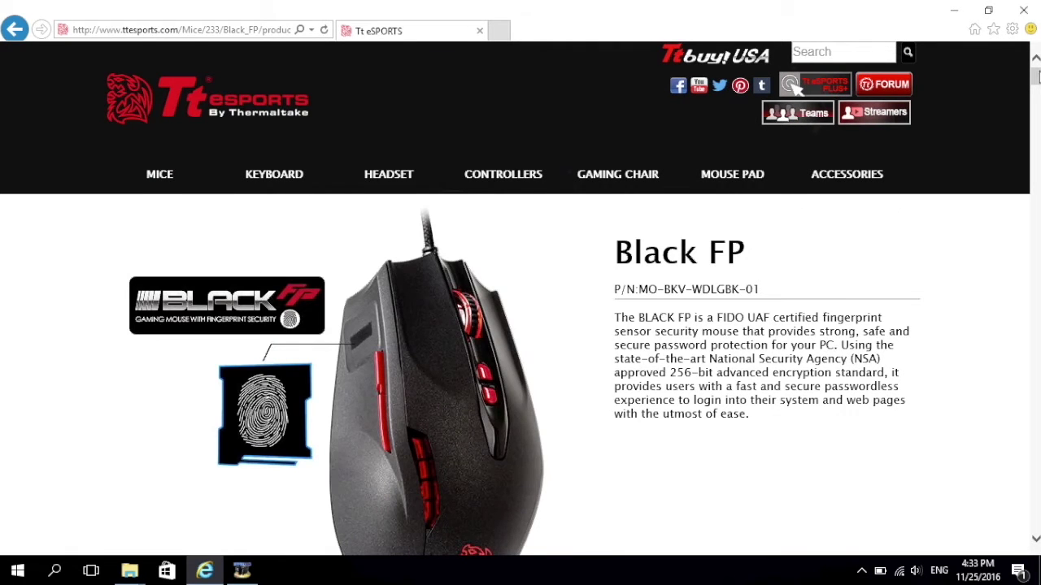
left_click_drag(1035, 75, 1035, 537)
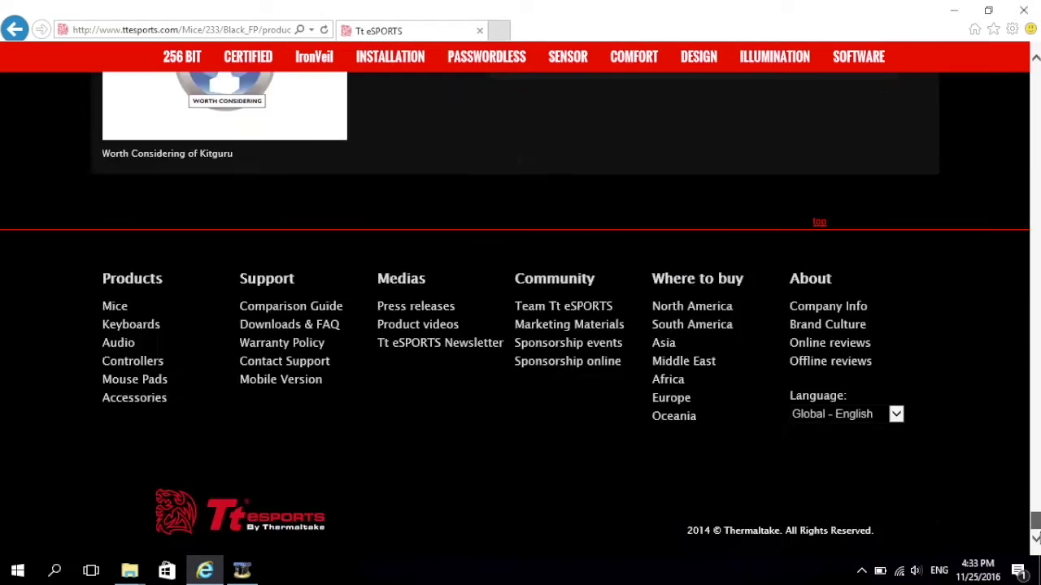
Step: Download COMMAND CENTER V1.0230 from the Black FP Downloads table and save it to disk
scroll(940, 370, "up", 8)
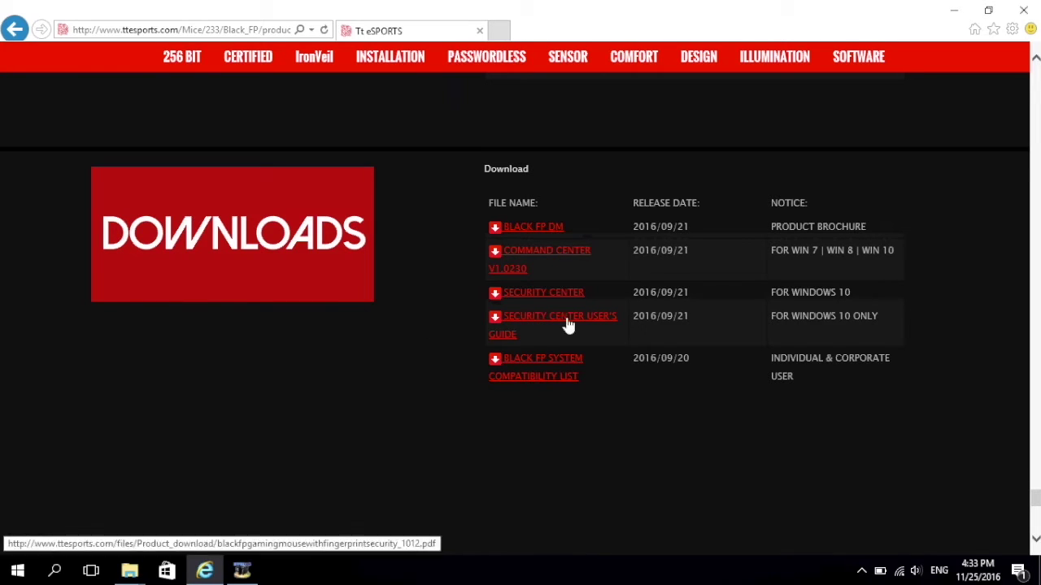
left_click(568, 254)
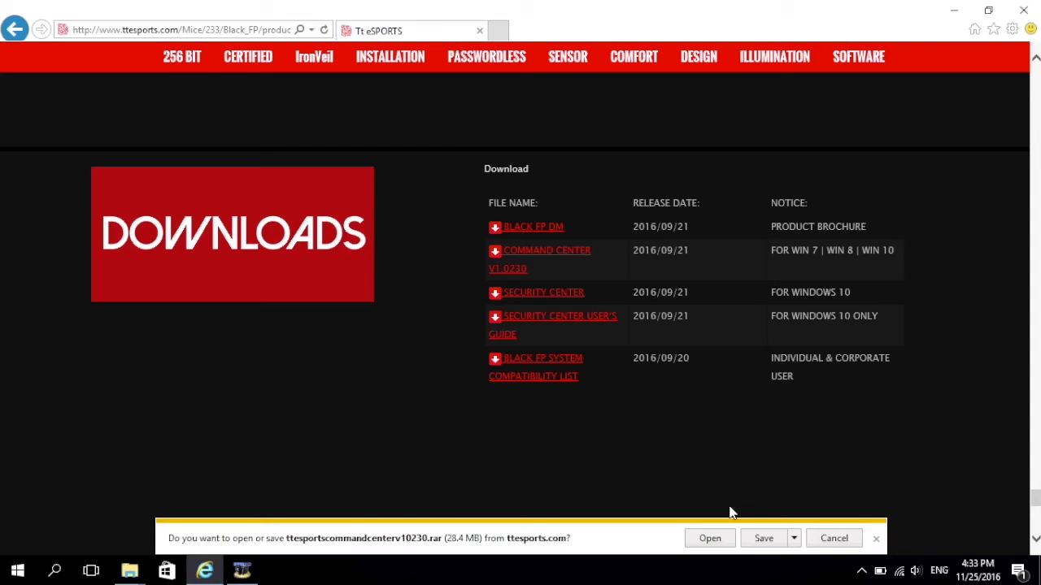
left_click(762, 545)
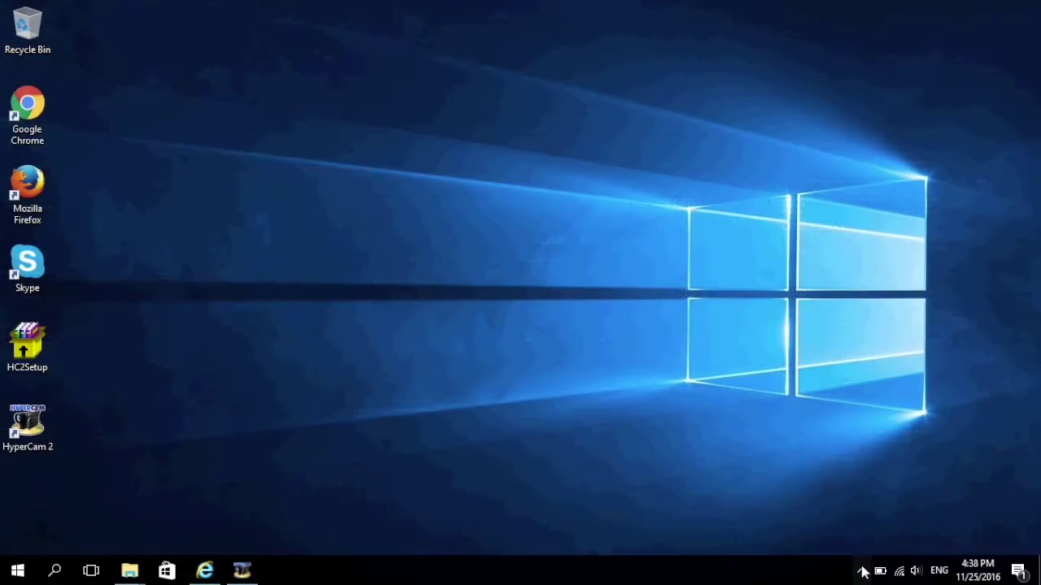
Step: Open the Tt eSPORTS BLACK FP window from the Command Center tray icon's menu
left_click(864, 572)
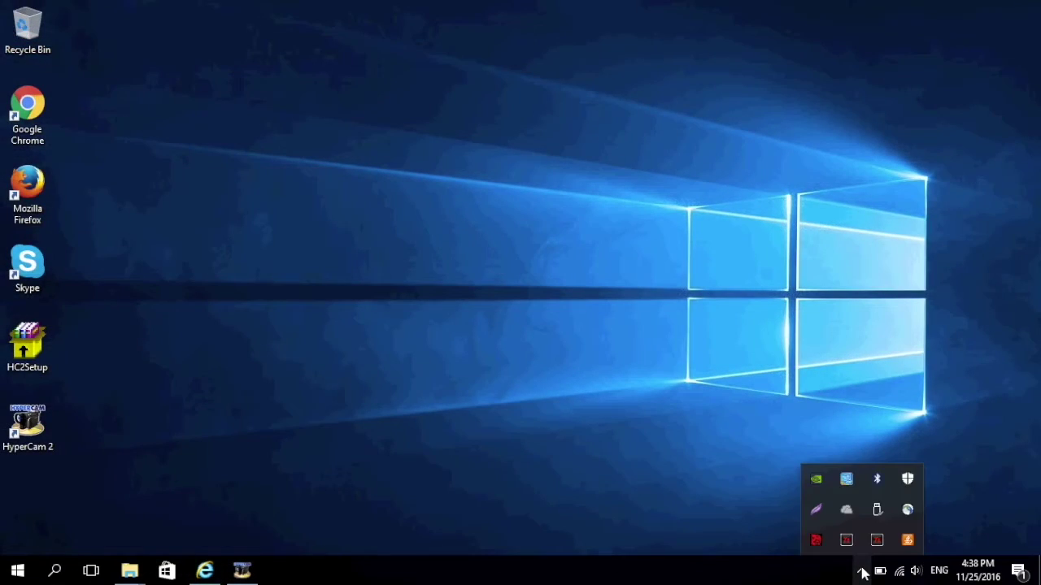
right_click(816, 541)
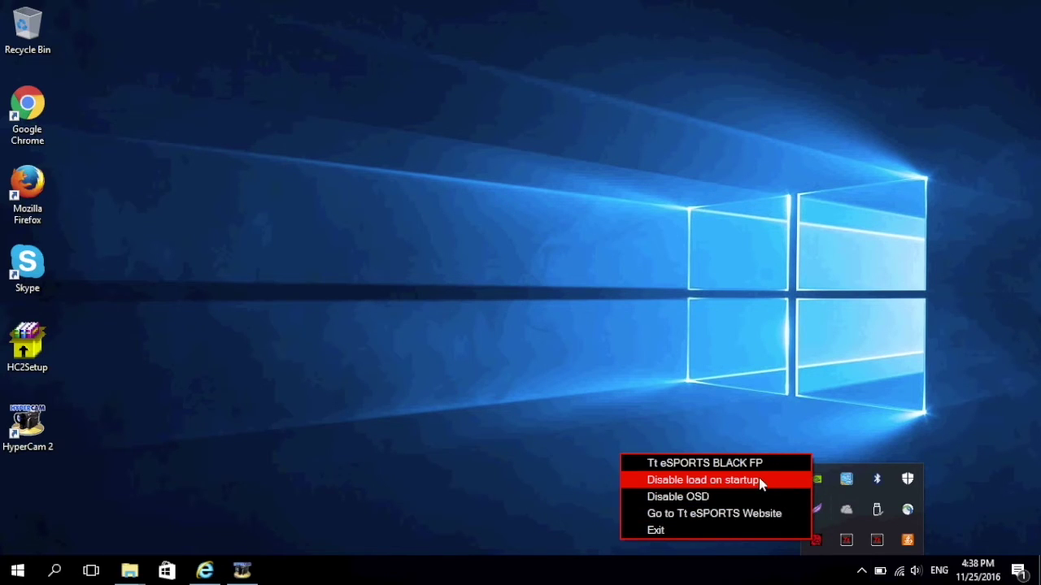
left_click(736, 465)
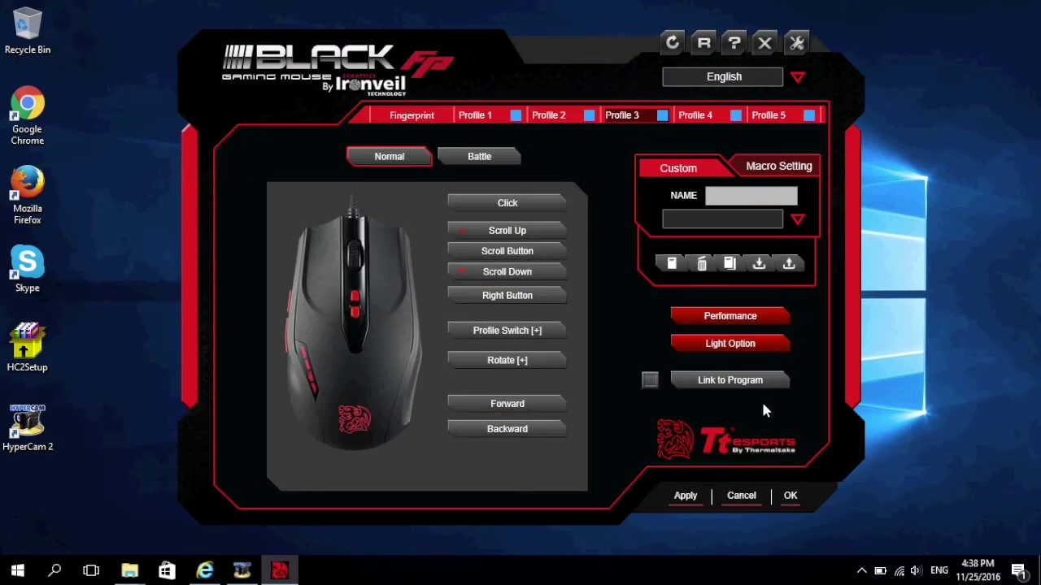
left_click(772, 78)
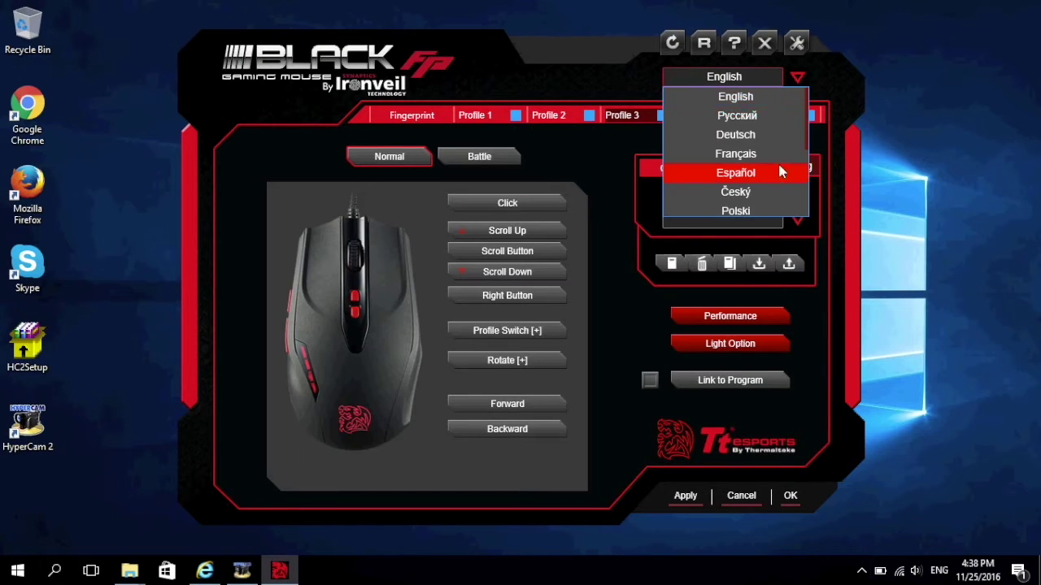
scroll(772, 174, "down", 3)
scroll(773, 177, "up", 4)
left_click(745, 94)
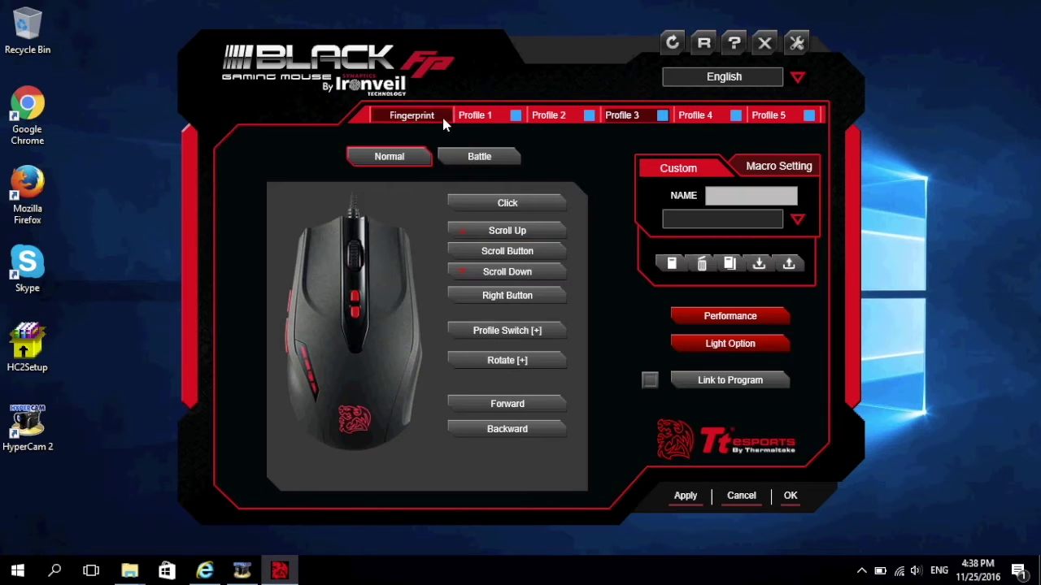
left_click(412, 115)
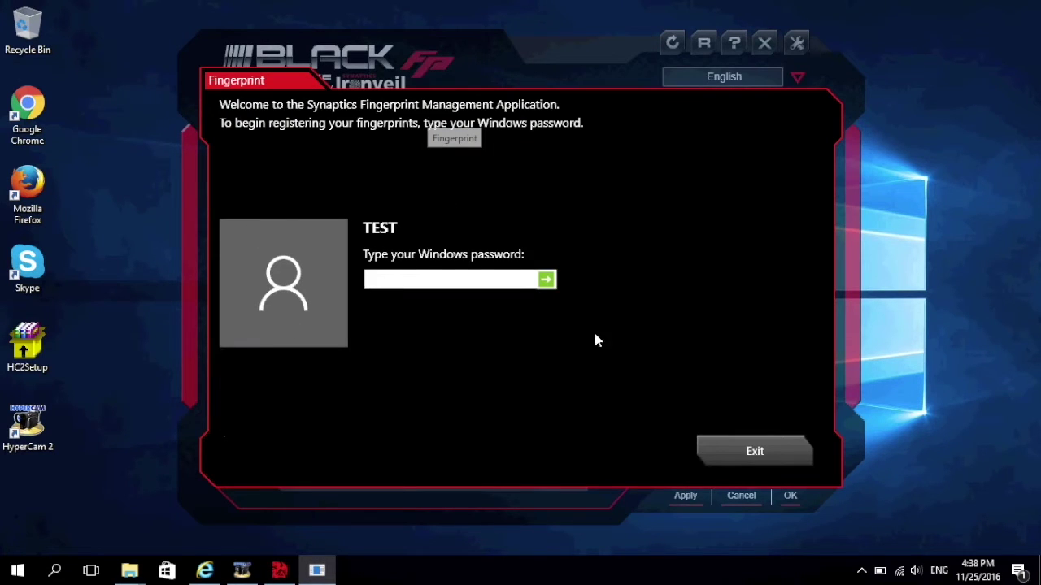
Step: Confirm with the Windows password and register the right thumb, retrying after the failed scan
type("****")
key("Return")
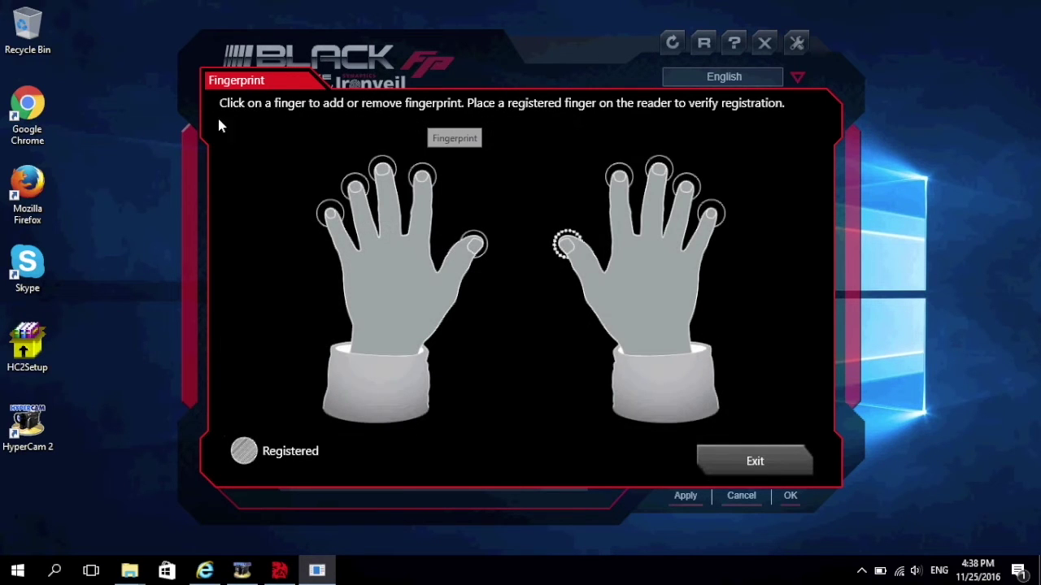
left_click(566, 246)
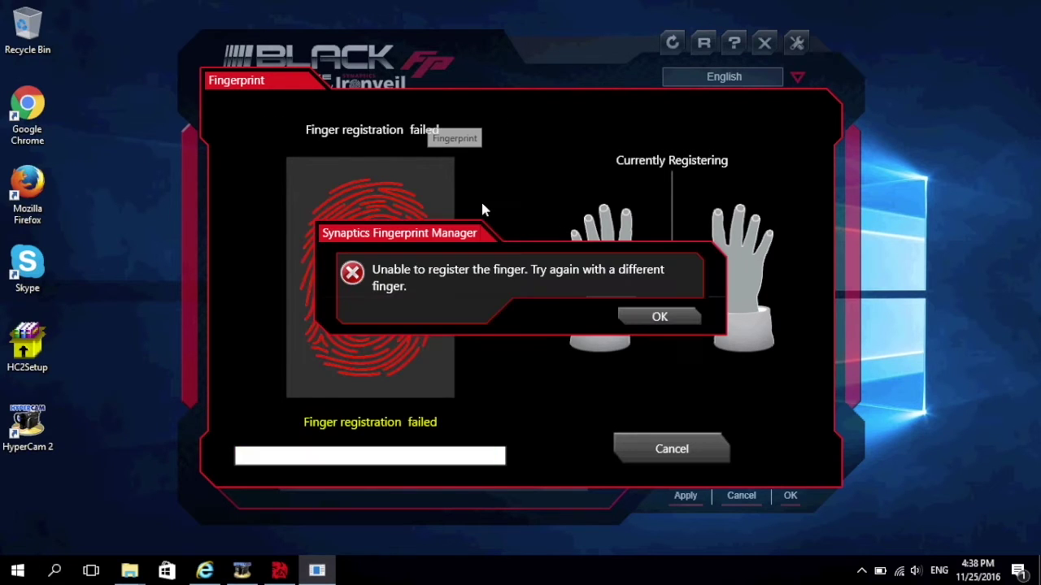
left_click(687, 317)
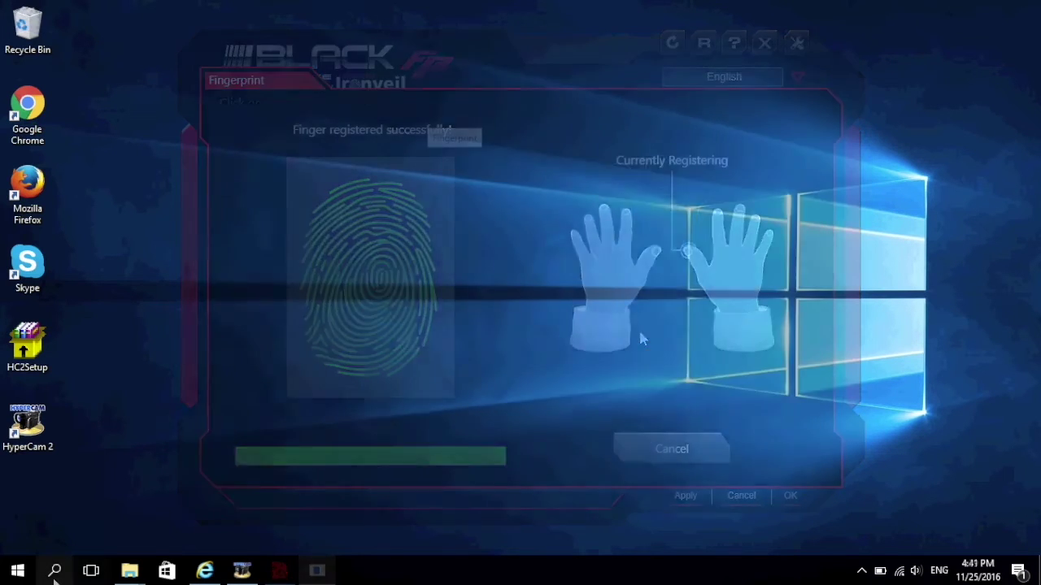
left_click(57, 572)
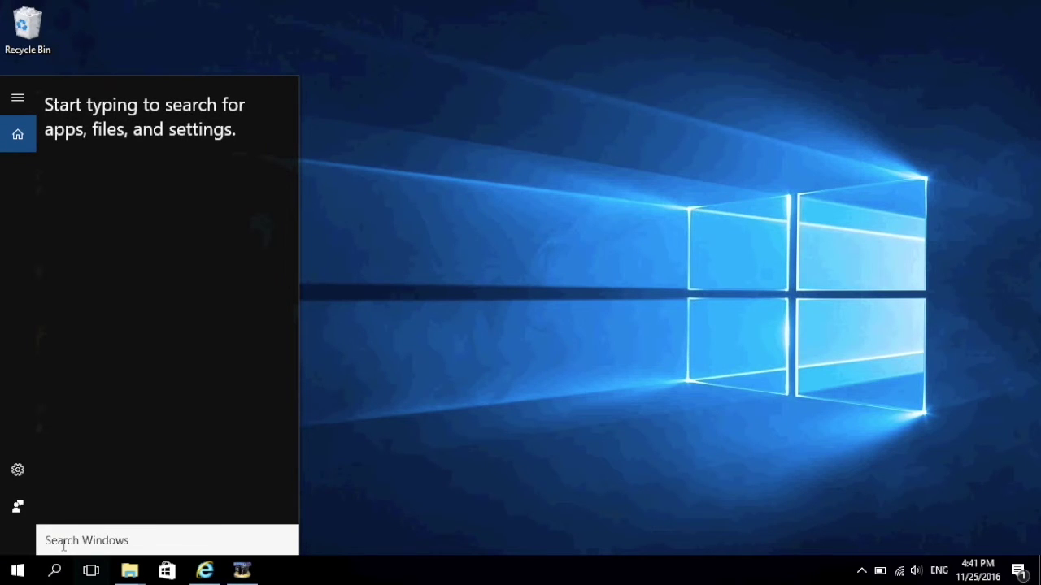
Step: Search 'securi' and launch the Security Center best match
type("securi")
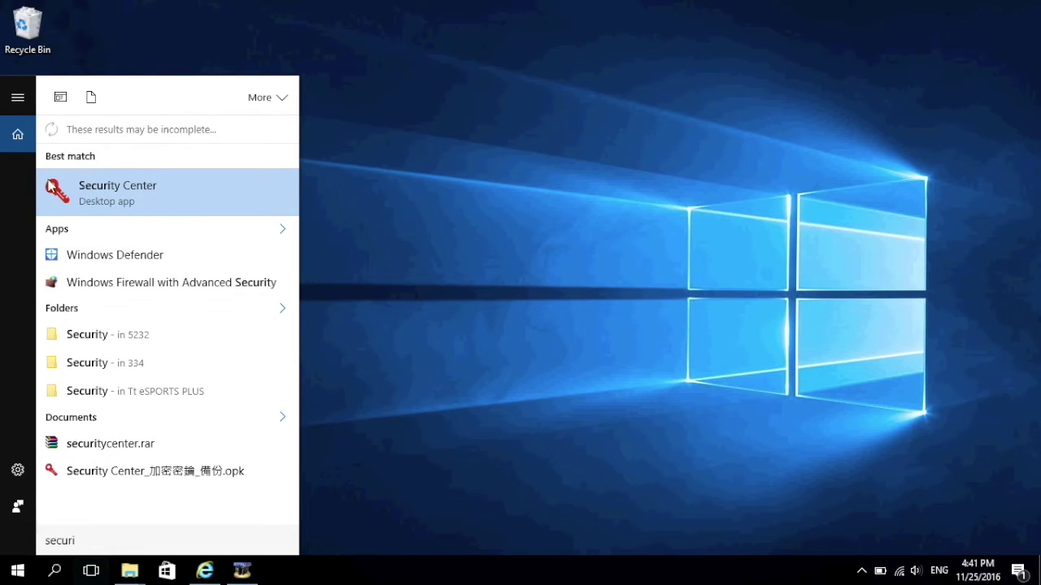
left_click(124, 195)
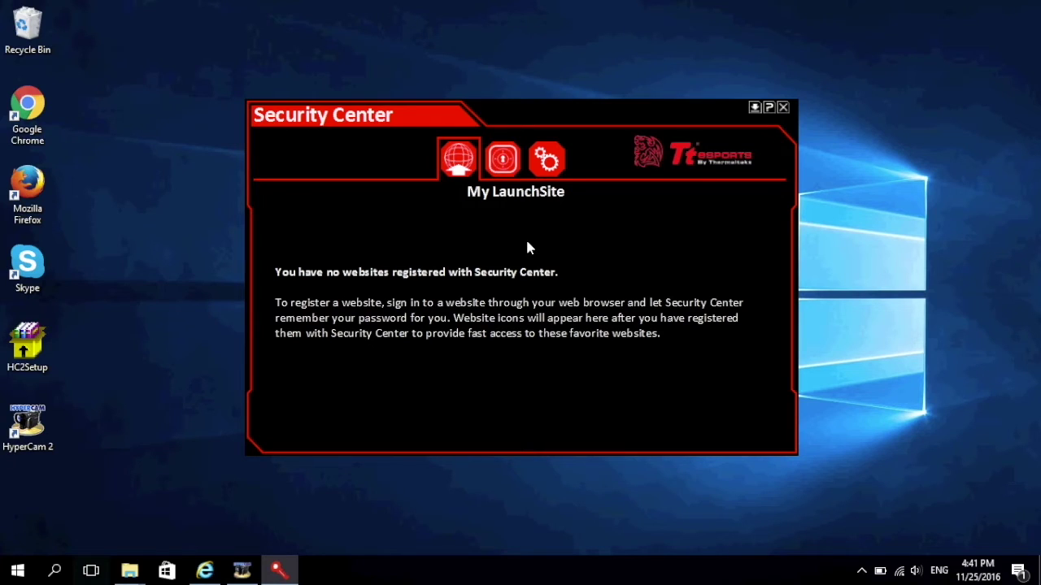
Step: Go from My Vault to My Settings and open the fingerprint reader settings
left_click(504, 165)
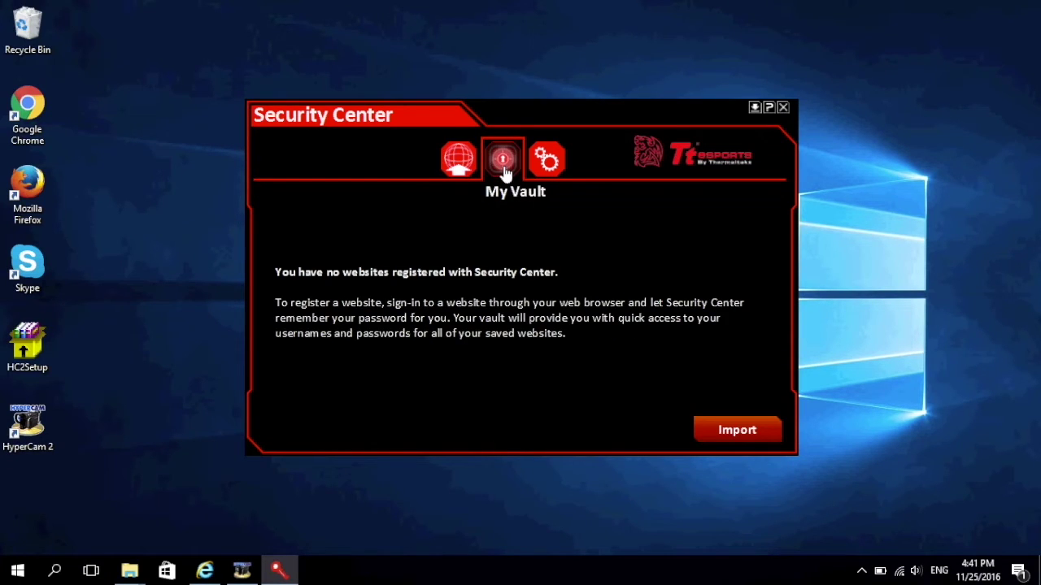
left_click(547, 161)
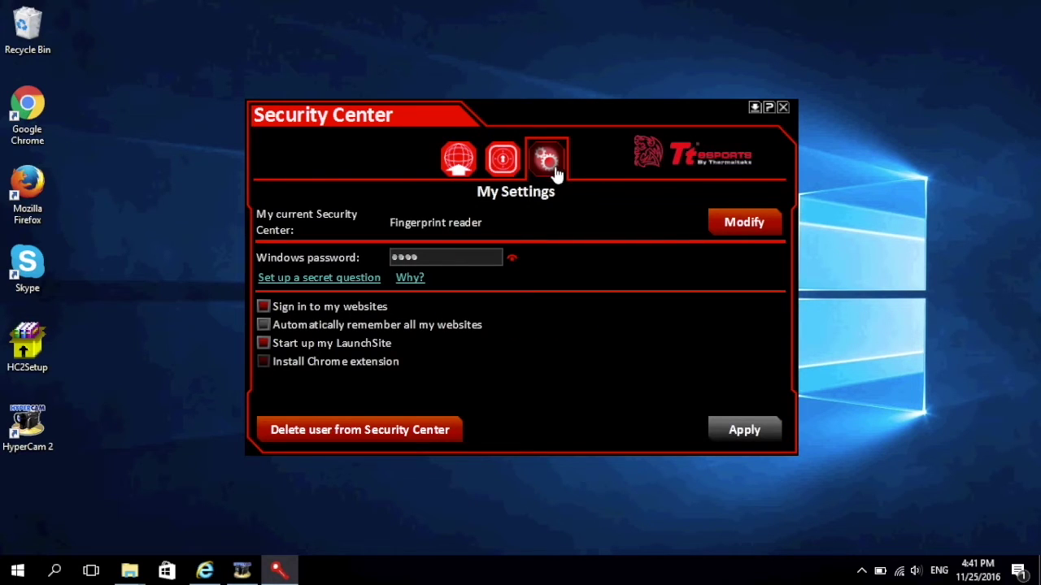
left_click(731, 227)
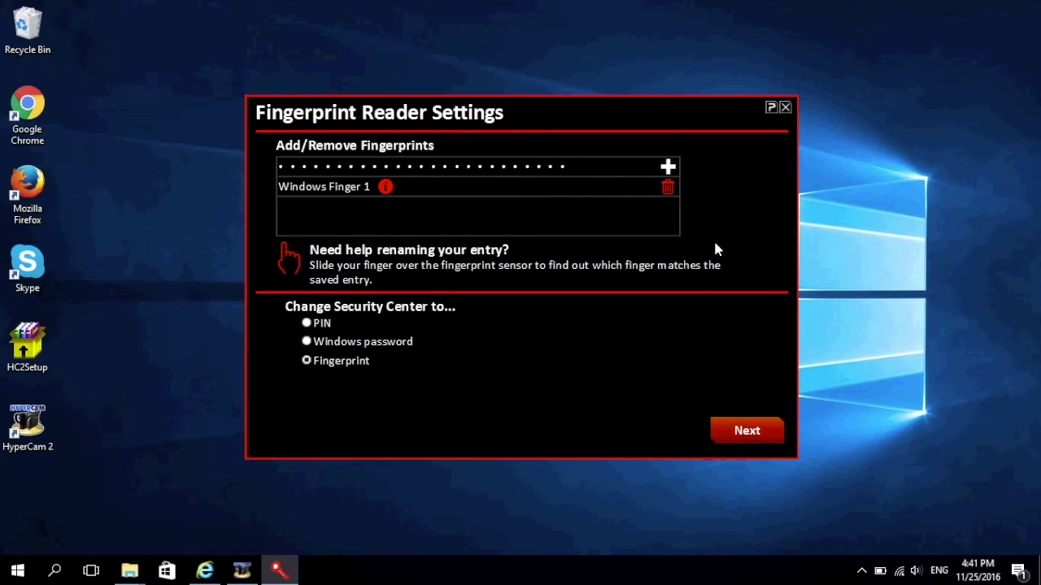
Step: Close the Fingerprint Reader Settings dialog, then close Security Center
left_click(785, 109)
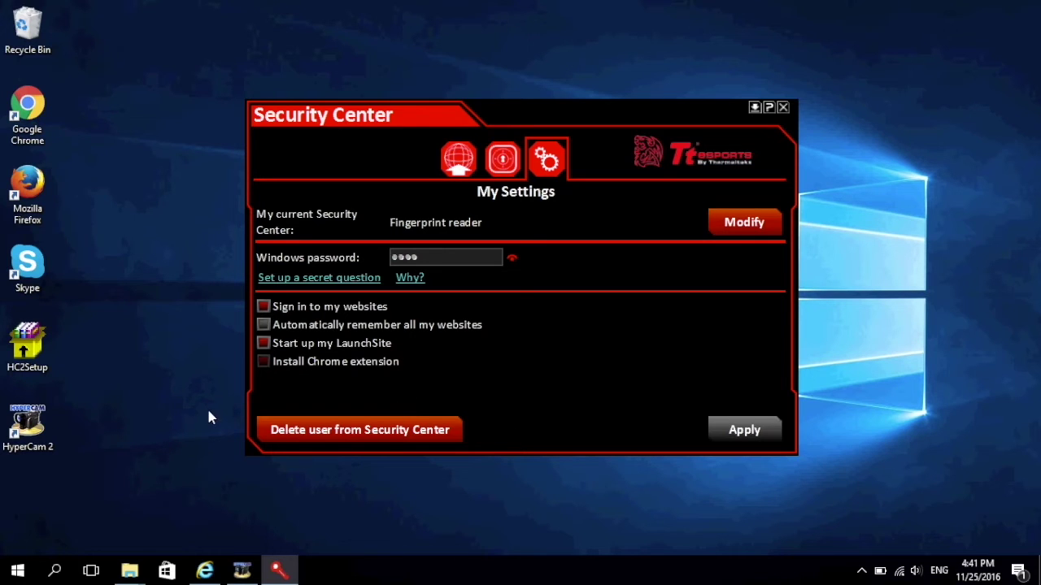
left_click(782, 107)
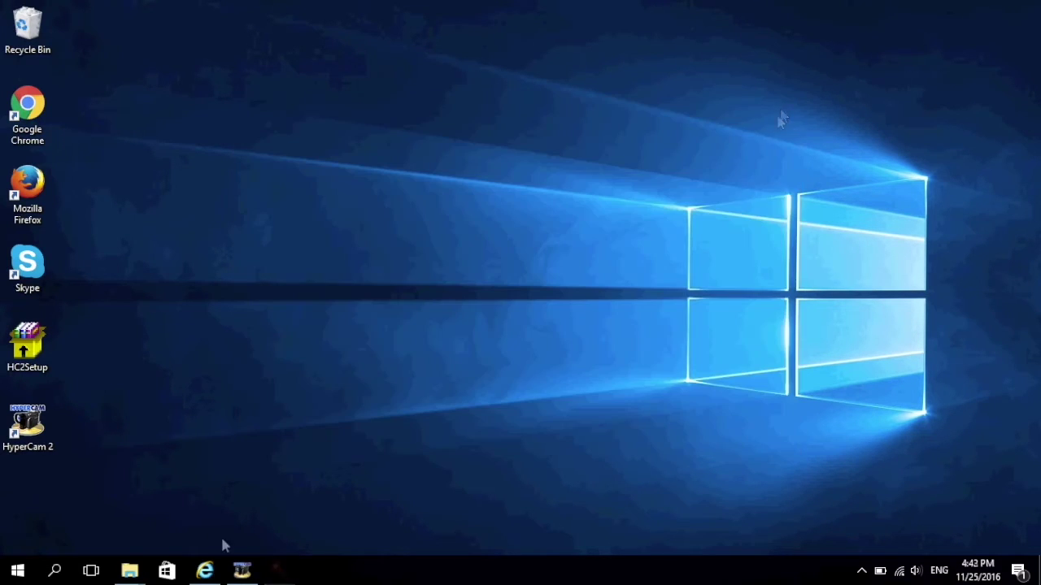
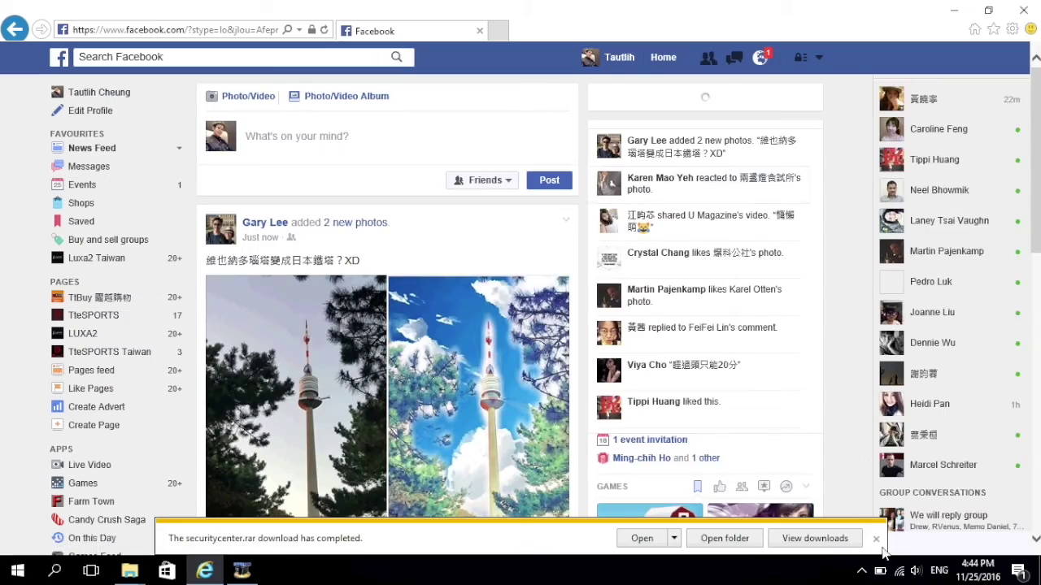
Step: Dismiss the download notice, save the Facebook password in the browser, and minimise the browser
left_click(876, 538)
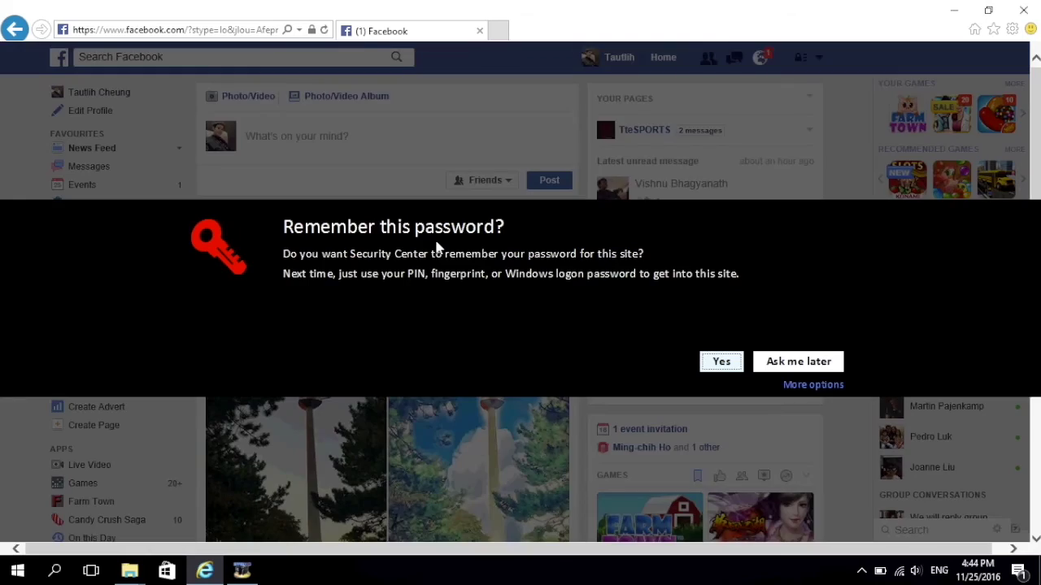
left_click(719, 361)
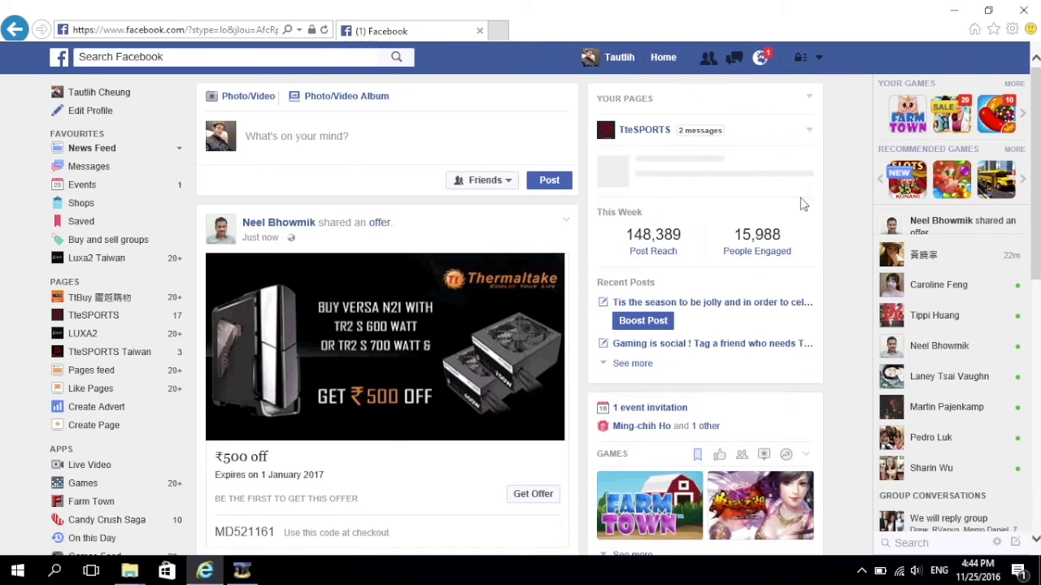
left_click(957, 12)
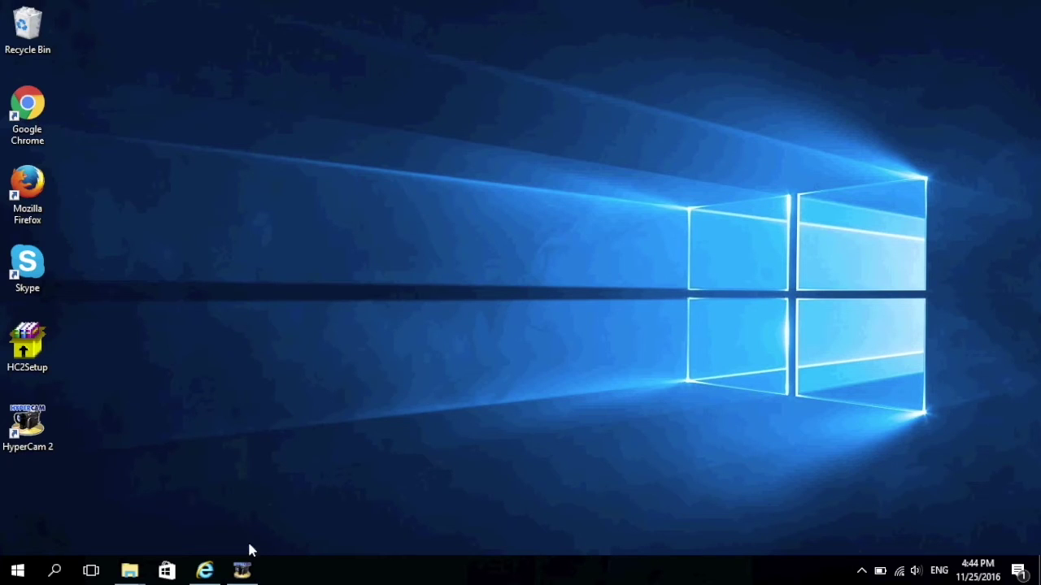
Step: Launch Security Center via a 'secu' search, sign in, check the vault, then start fingerprint setup
left_click(55, 572)
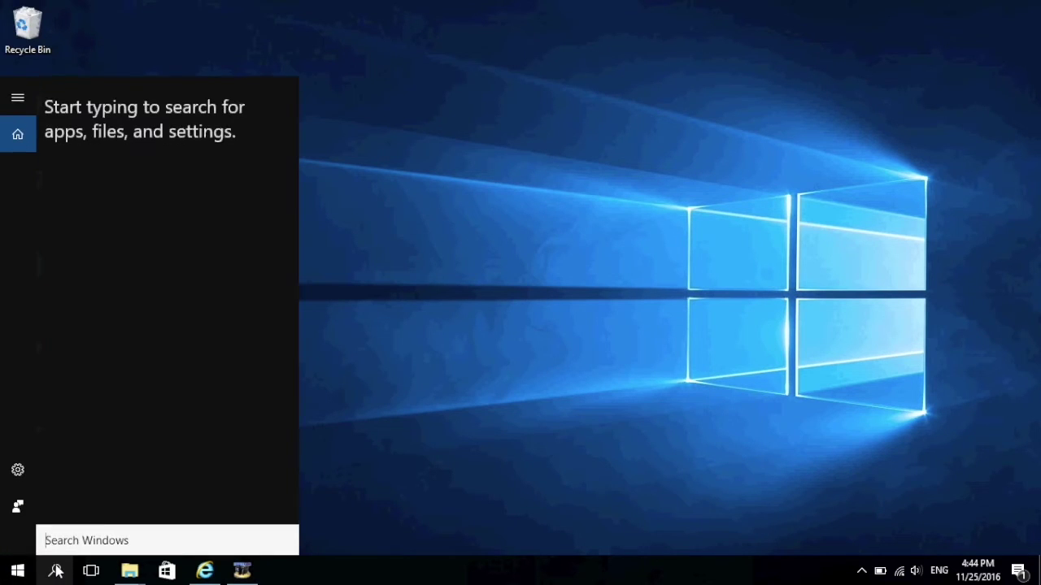
type("secu")
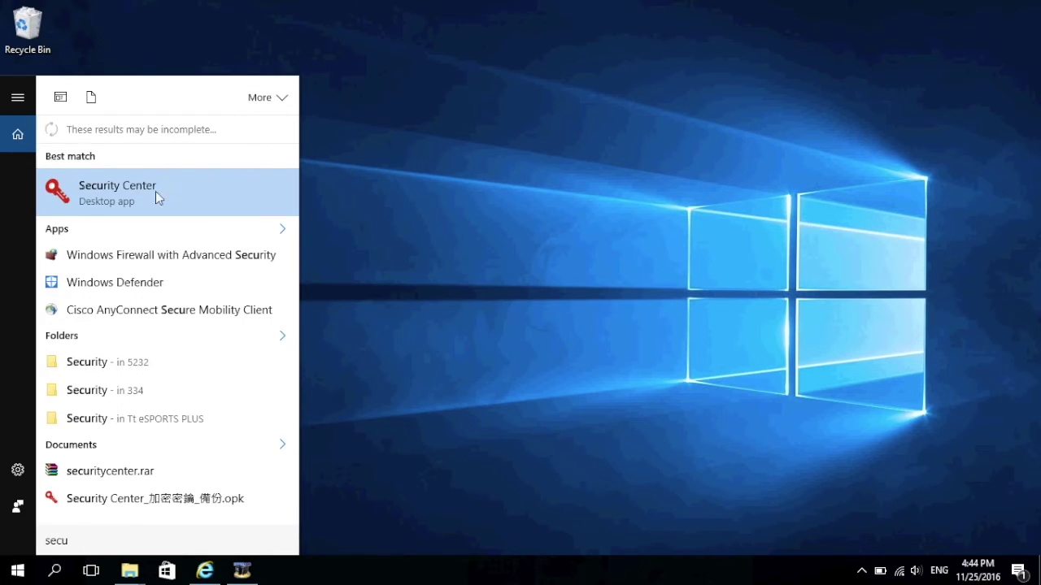
left_click(157, 197)
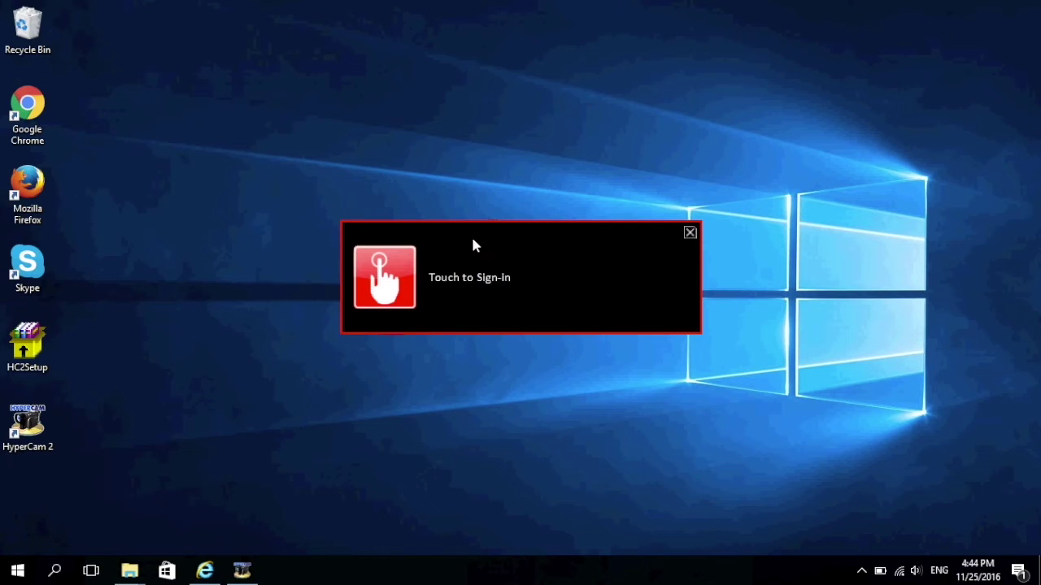
left_click(473, 239)
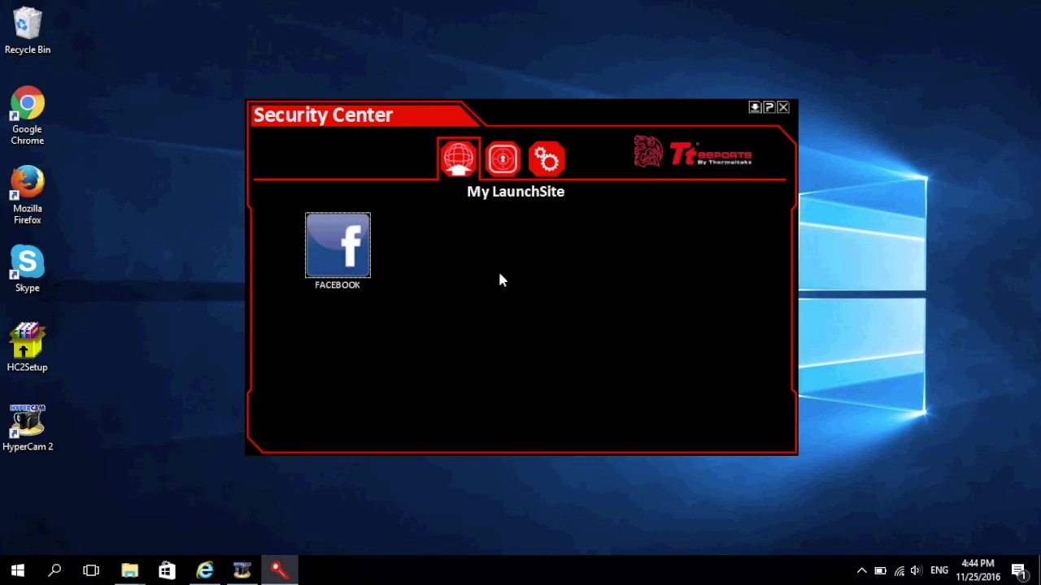
left_click(502, 158)
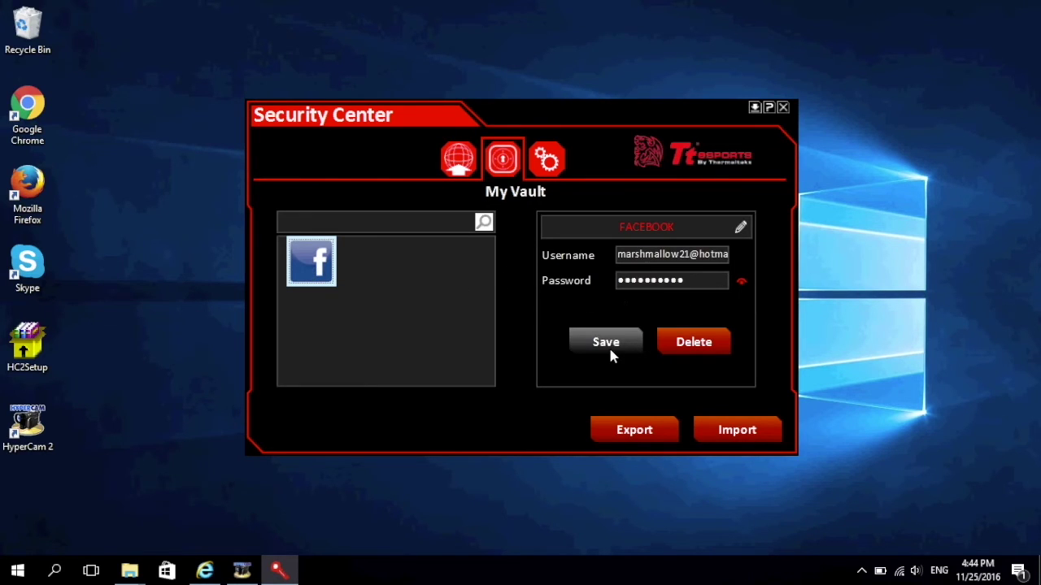
left_click(547, 158)
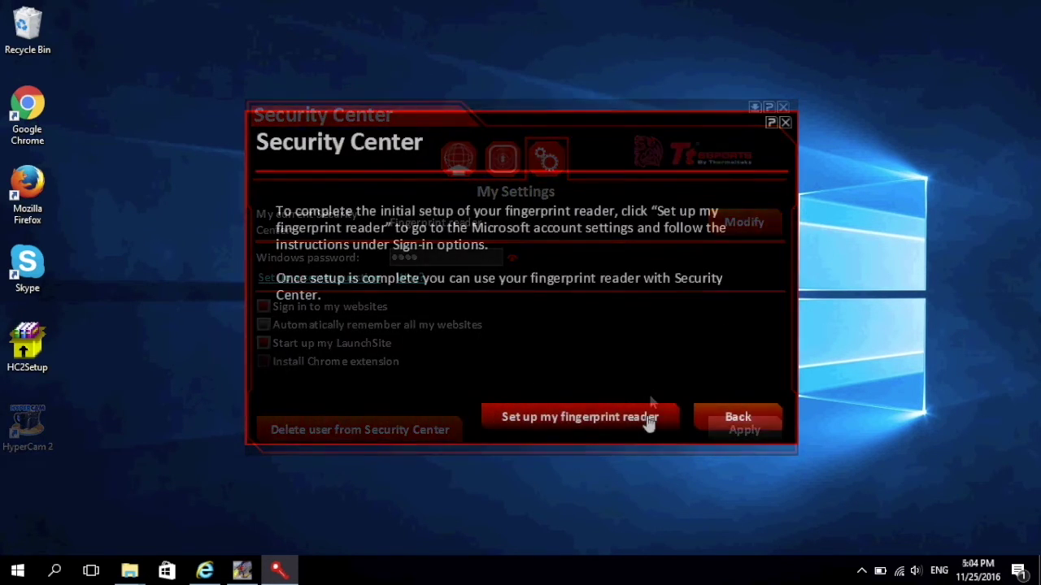
left_click(650, 418)
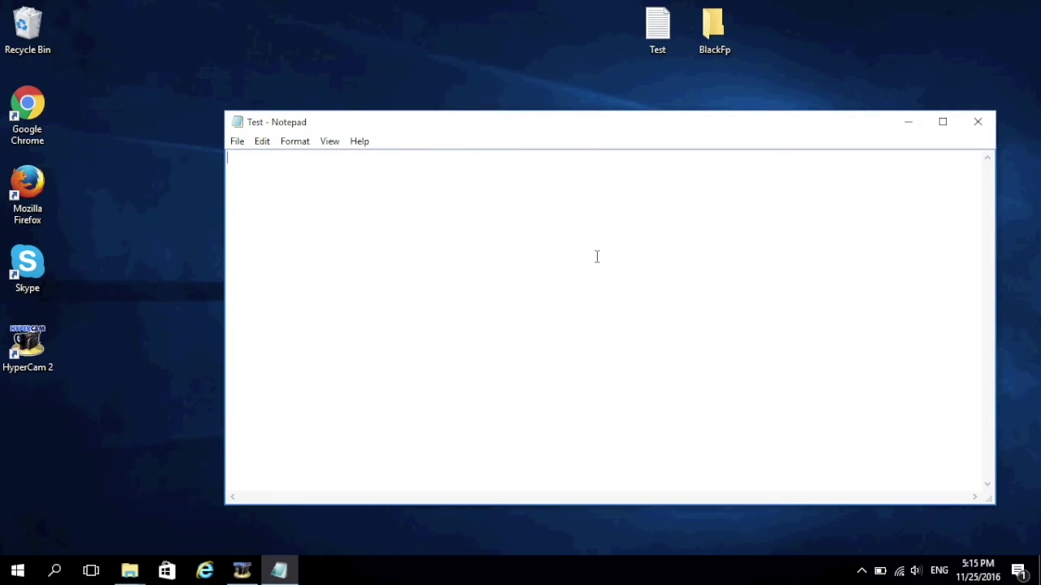
Step: Write 'Hello from TteSPORTS' in the Test document, close it, and reopen it to check
type("Hello from TteSPORTS")
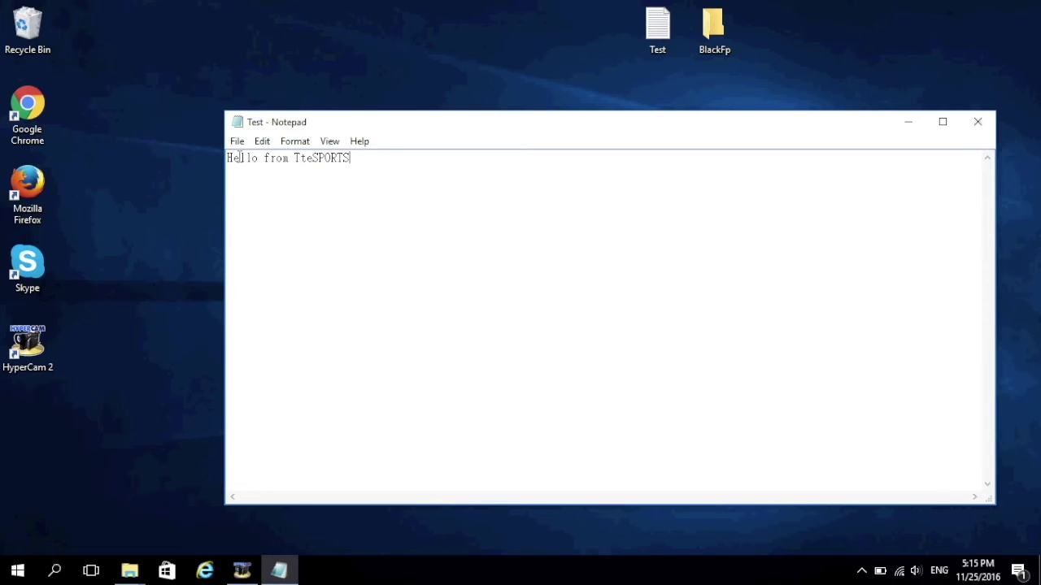
left_click(979, 124)
double_click(657, 27)
left_click(978, 122)
Step: Encrypt the Test file with Security Center, open the decrypted Test.txt, then drag it into BlackFp
right_click(656, 25)
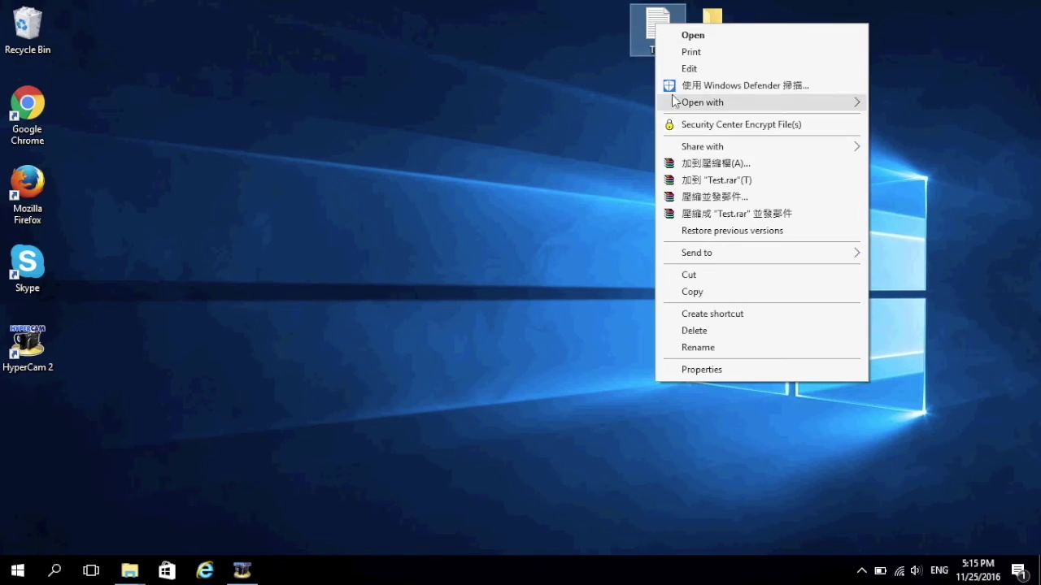
left_click(736, 126)
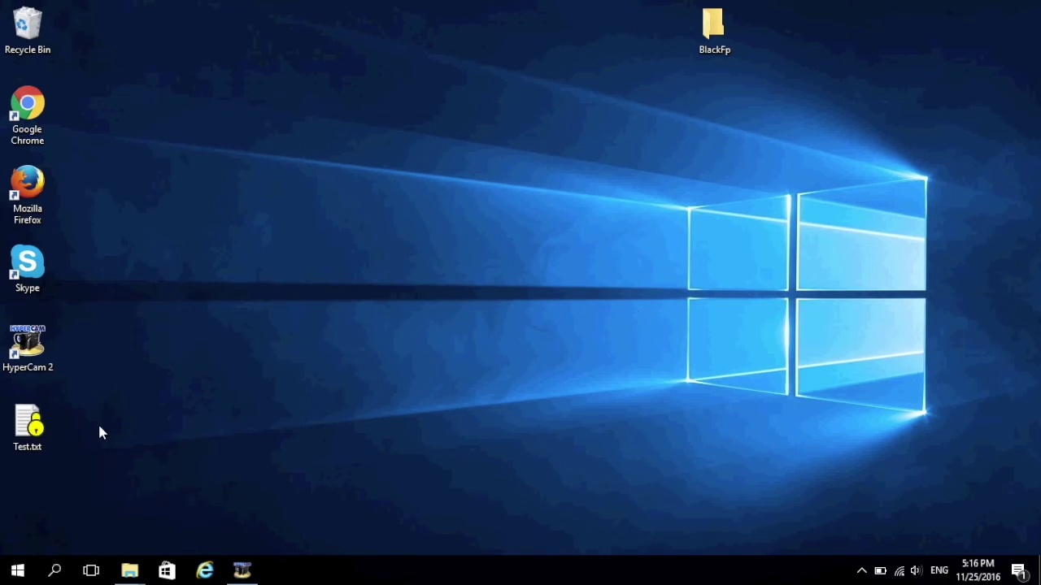
left_click_drag(27, 427, 431, 276)
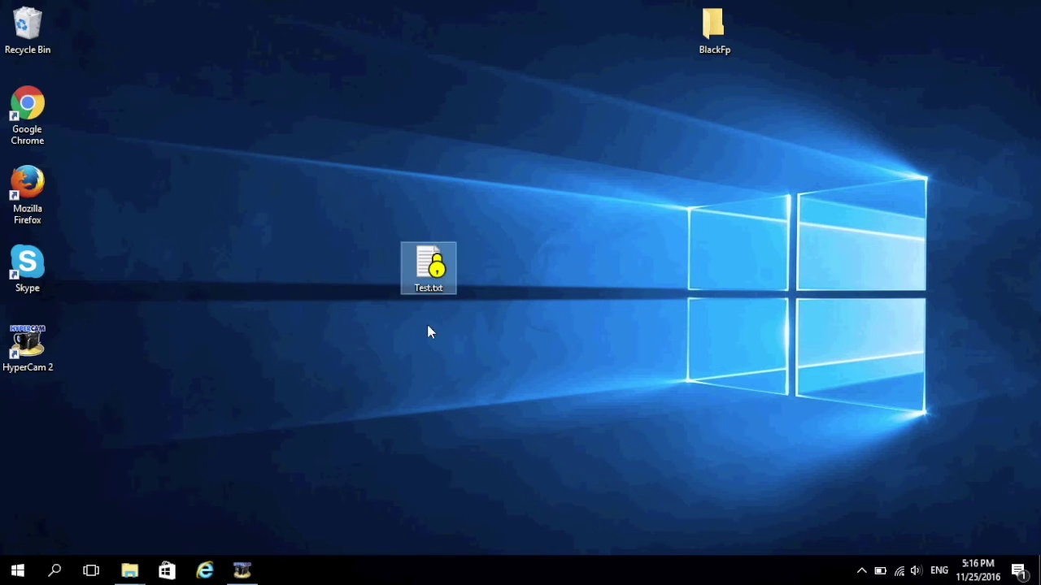
double_click(432, 280)
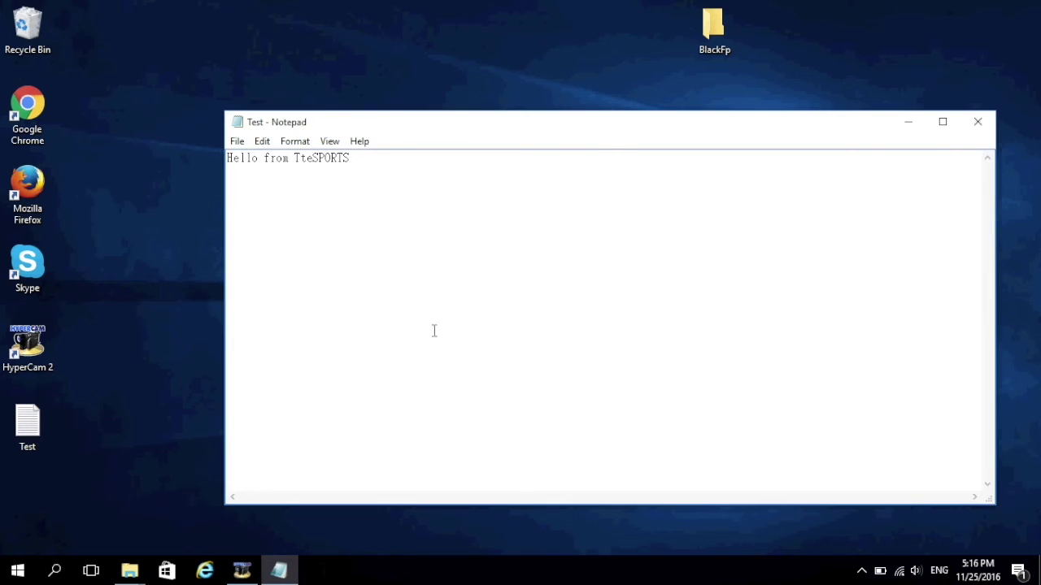
left_click(977, 120)
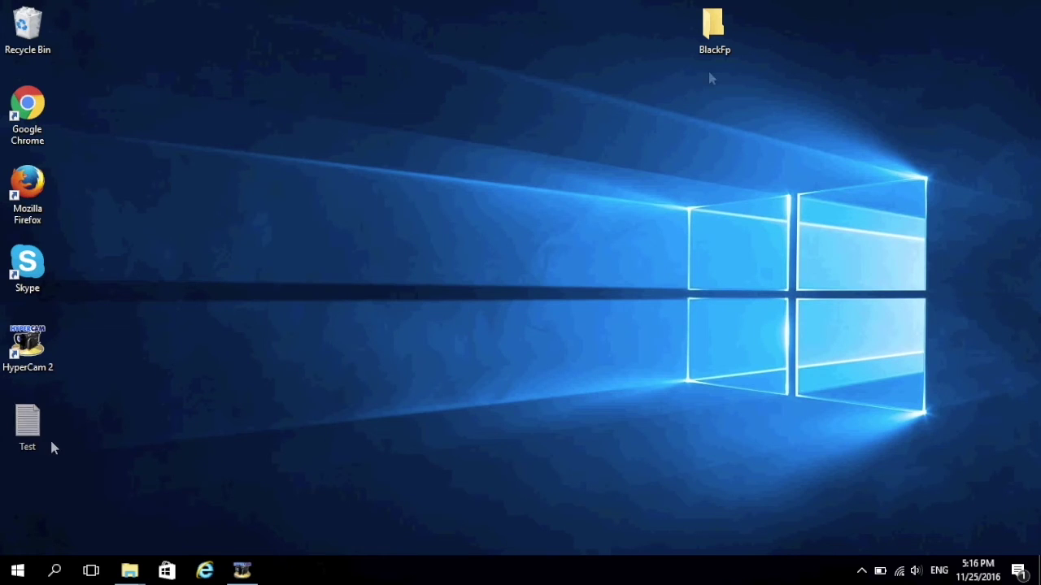
left_click_drag(51, 447, 512, 189)
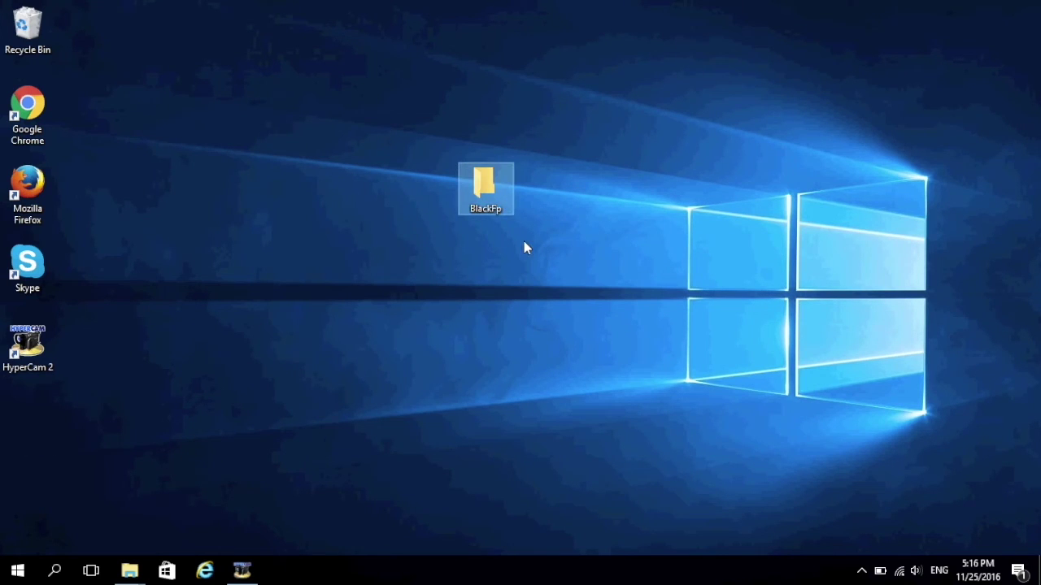
Step: Encrypt the BlackFp folder with Security Center, then unlock it by entering the Windows password
right_click(492, 185)
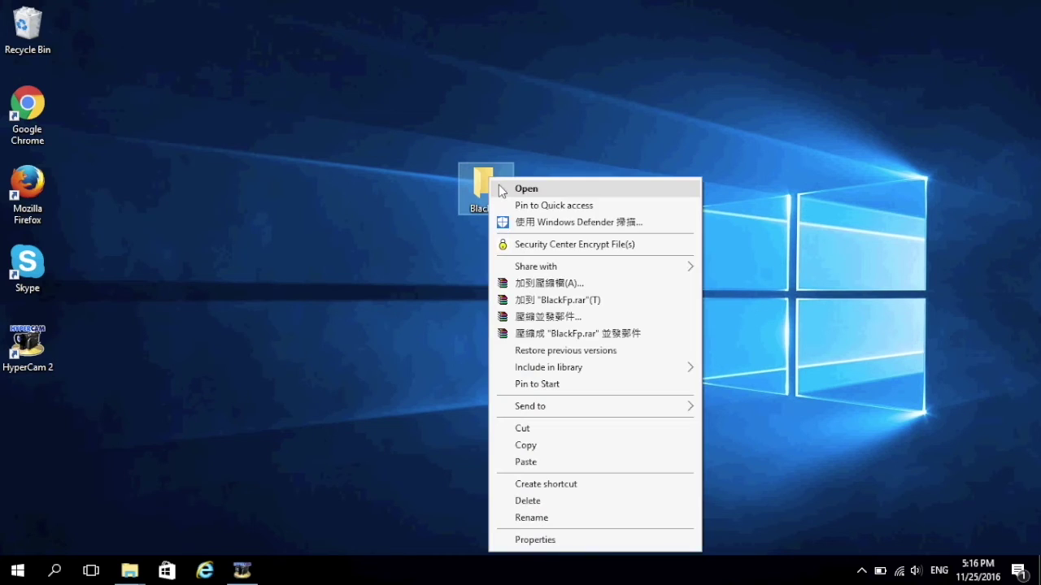
left_click(581, 245)
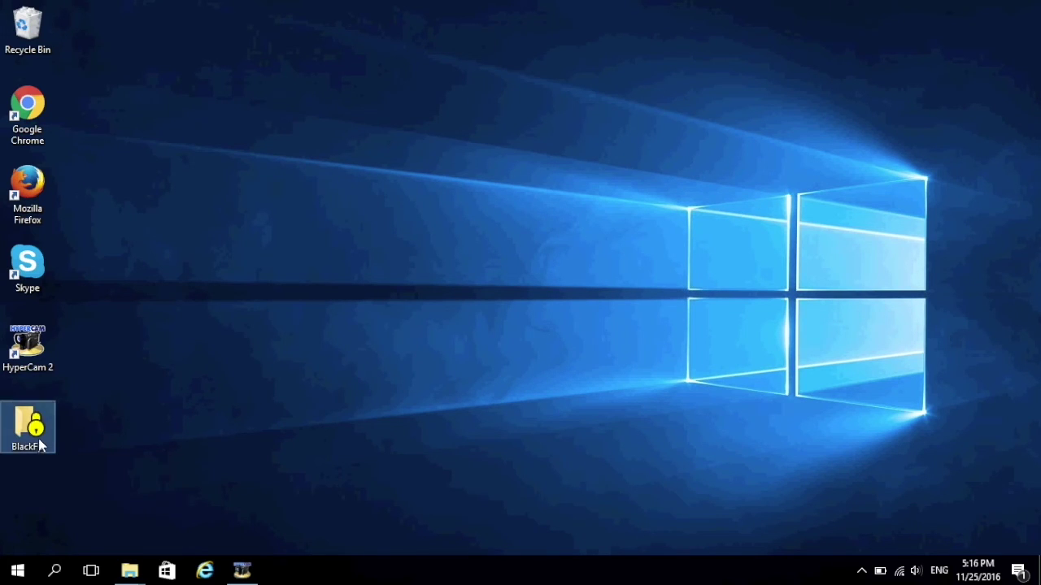
left_click_drag(41, 447, 552, 284)
double_click(552, 285)
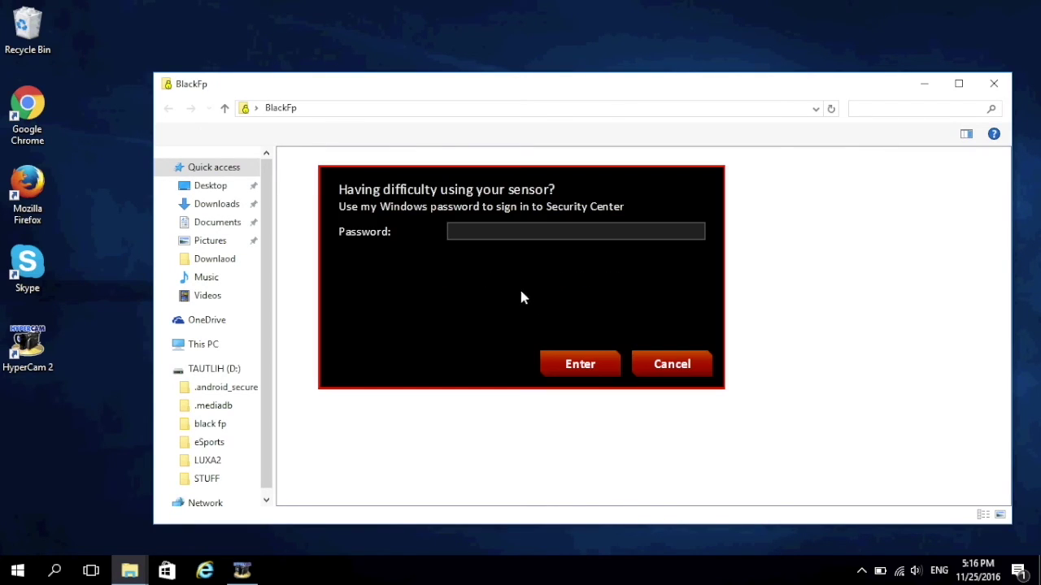
left_click(503, 230)
left_click(592, 362)
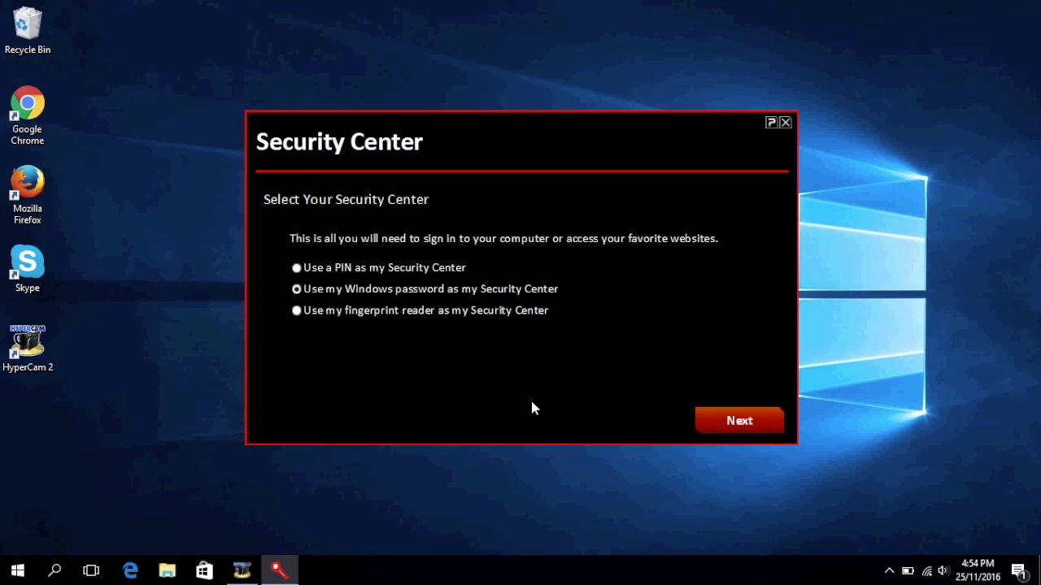
Step: Choose a PIN as the sign-in method and enter and confirm a four-digit PIN
left_click(427, 270)
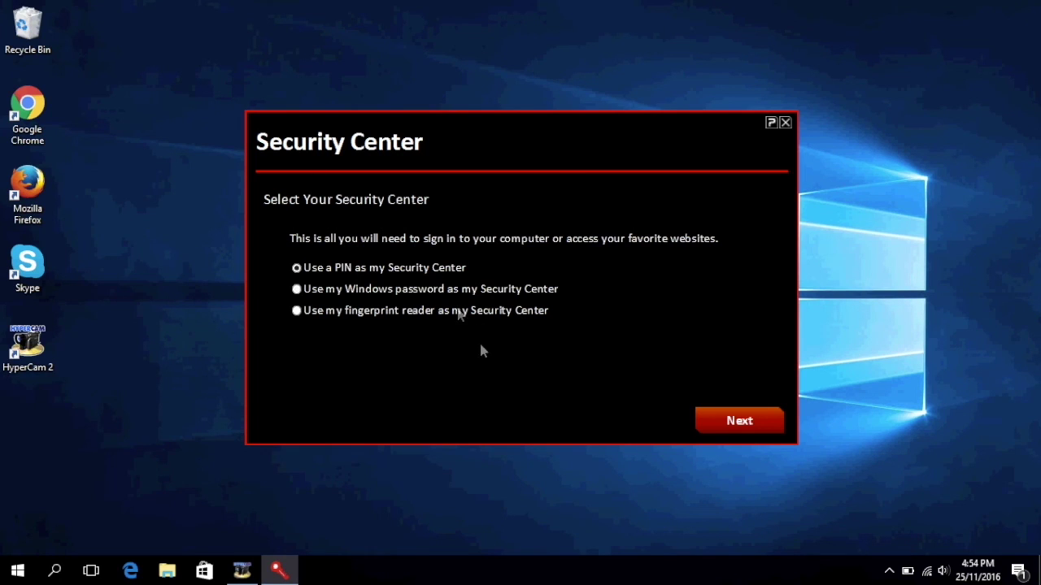
left_click(738, 426)
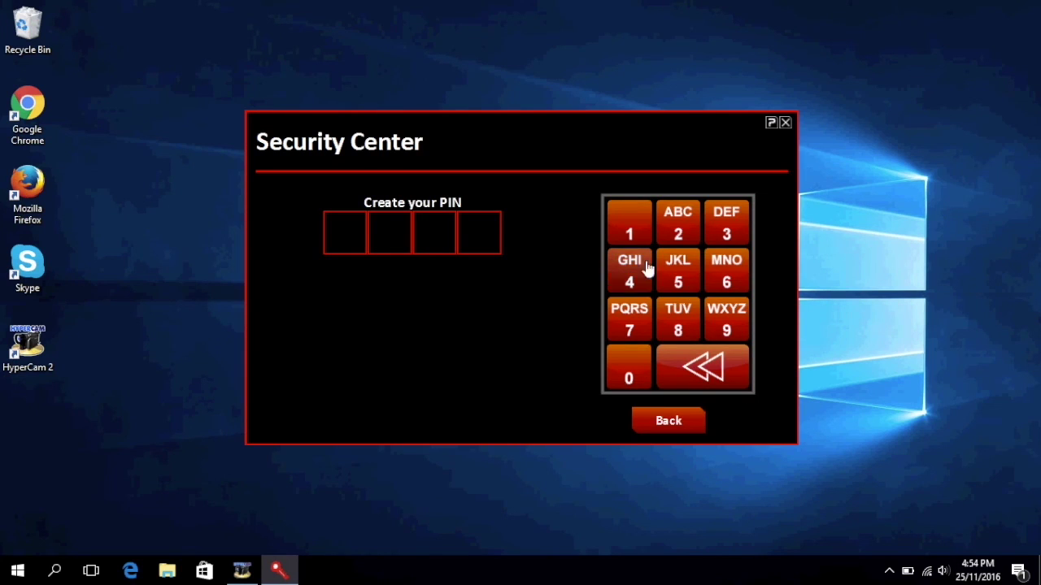
left_click(630, 232)
left_click(630, 232)
left_click(631, 233)
left_click(630, 233)
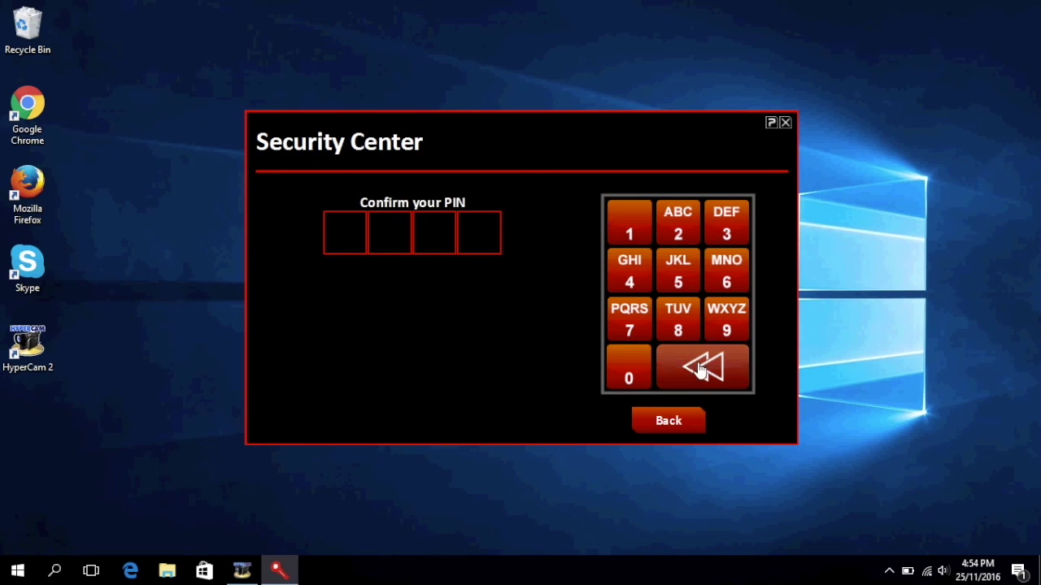
left_click(630, 233)
left_click(630, 233)
left_click(630, 233)
left_click(630, 234)
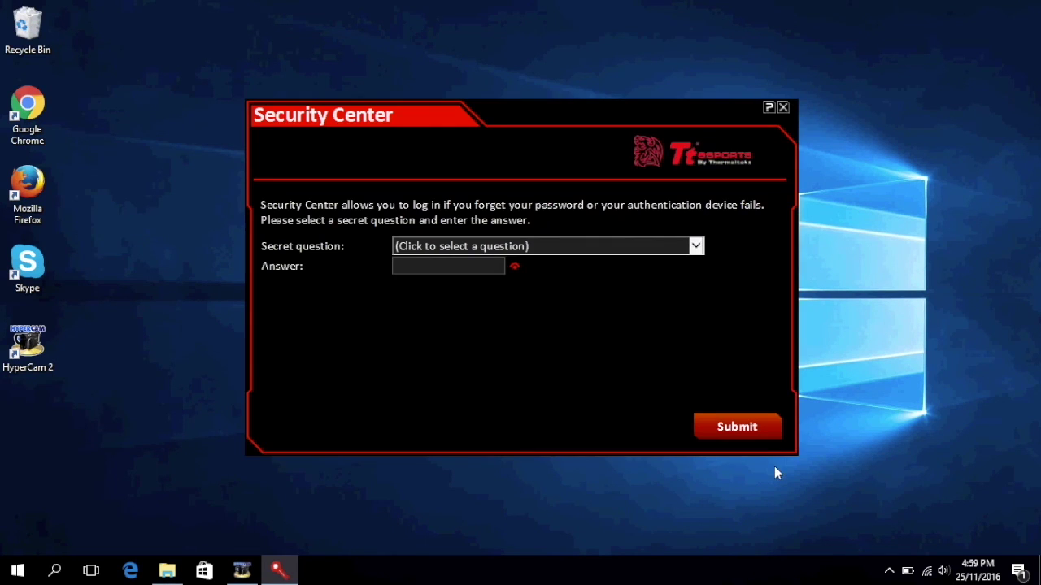
Step: Choose 'What is your favorite movie?' as the secret question and enter the answer
left_click(681, 246)
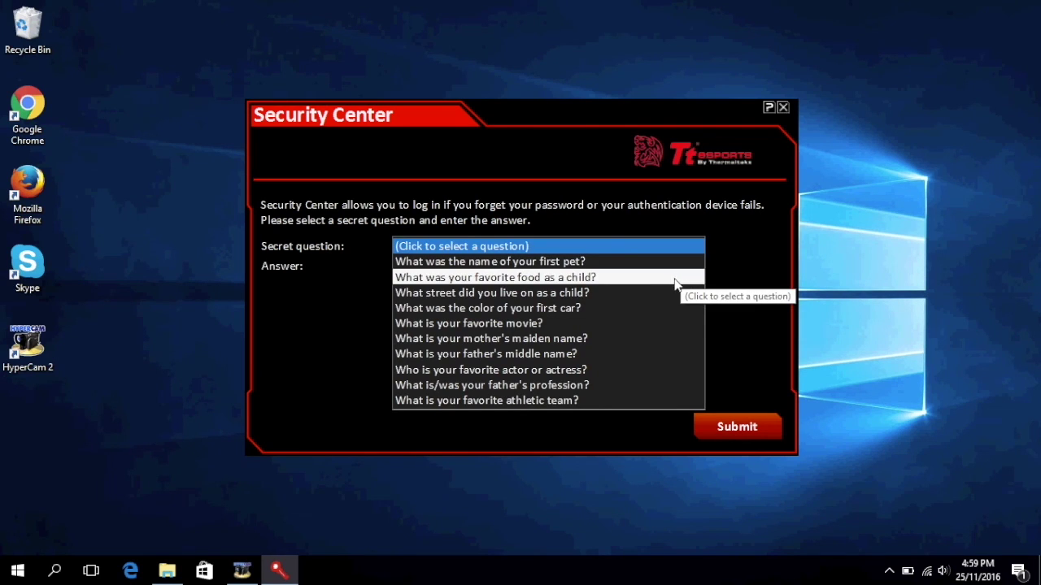
left_click(480, 323)
key("Tab")
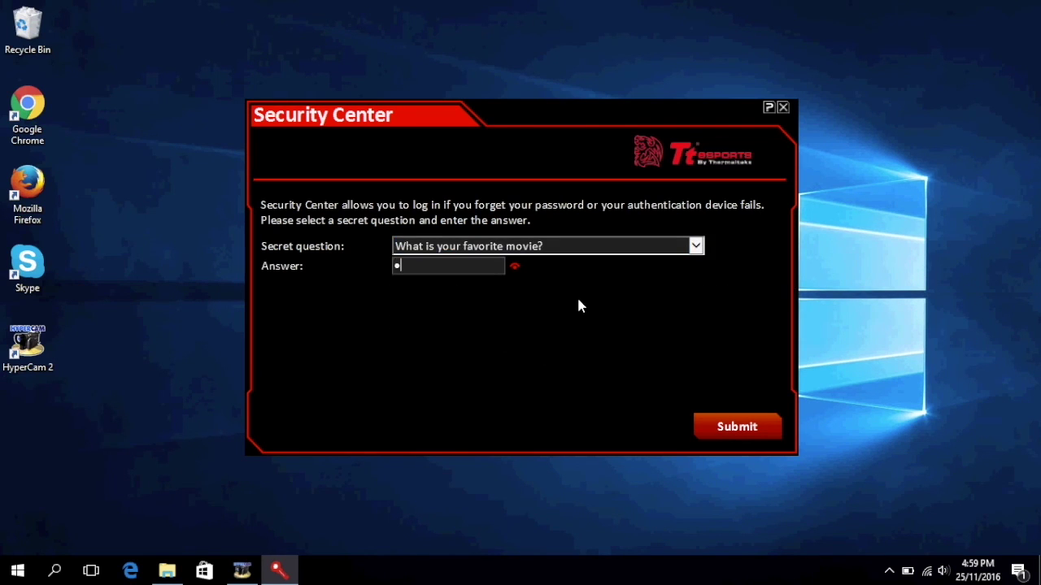
left_click(514, 266)
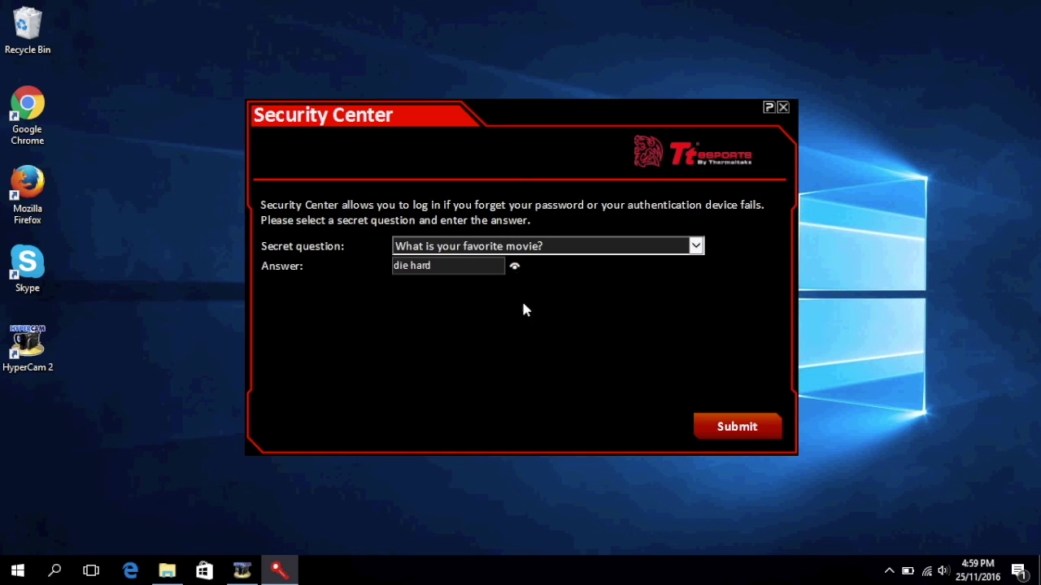